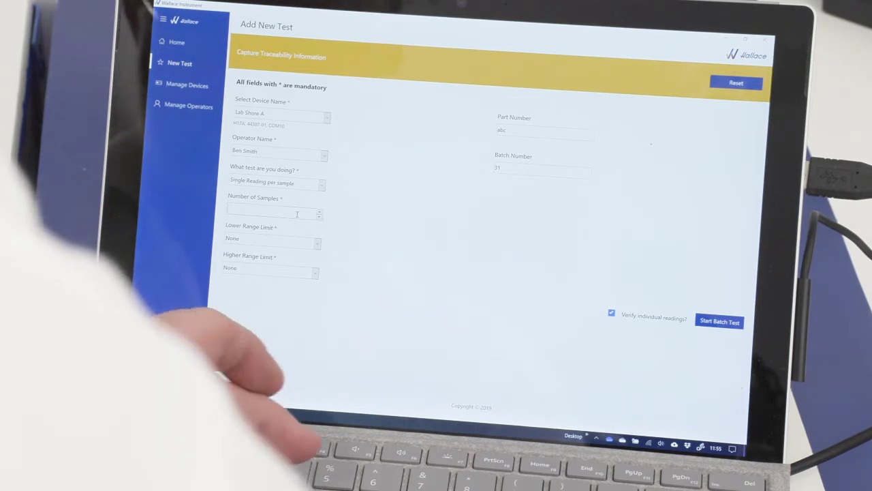
- Set the number of samples for the new test to 5
type("5")
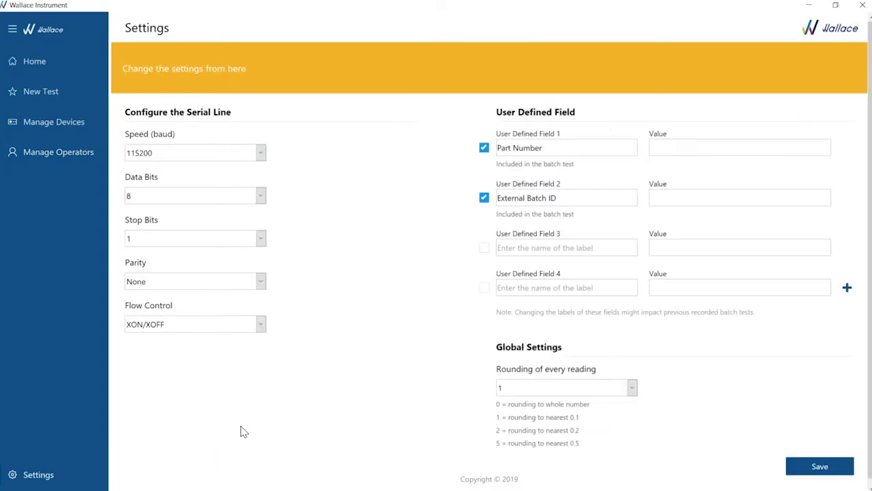
left_click_drag(556, 197, 505, 197)
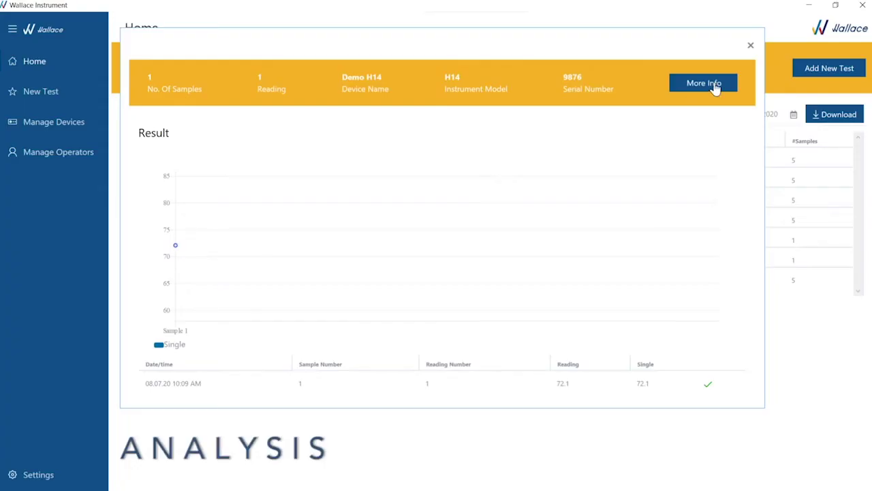
- Review the Demo H12 batch test result with its additional batch information, and close the result
left_click(136, 197)
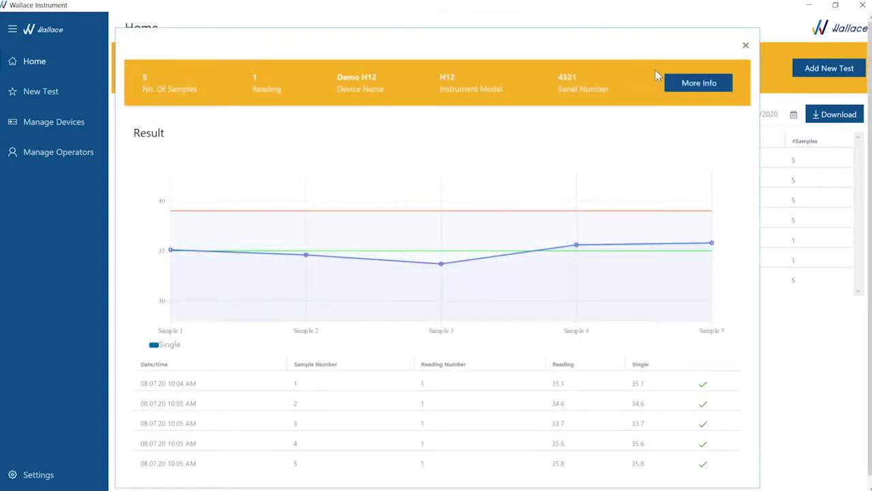
left_click(697, 94)
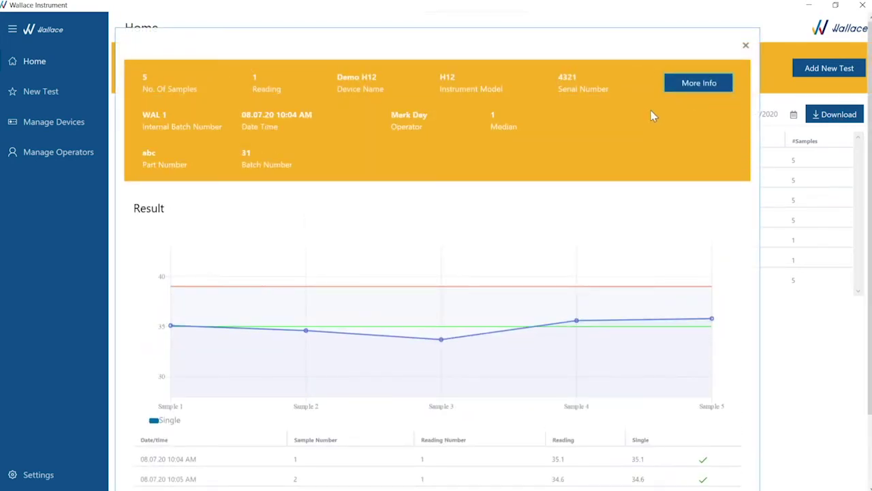
left_click(745, 48)
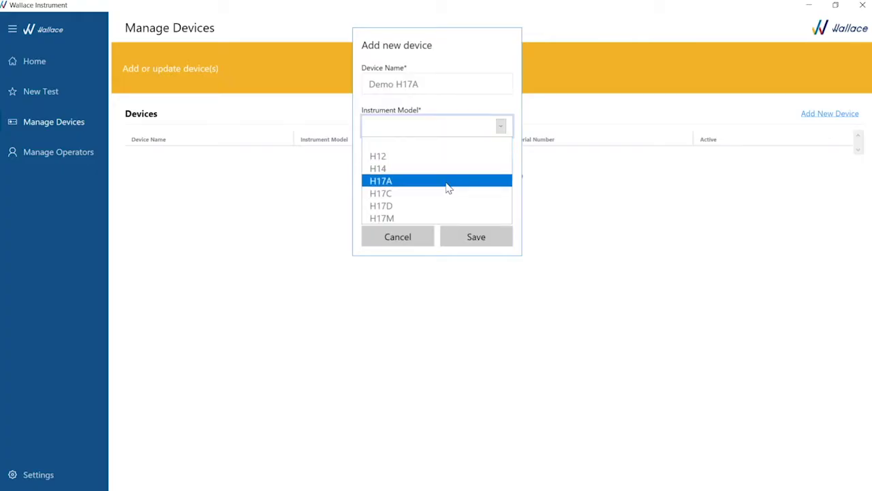
- Set the instrument model of the new device Demo H17A to H17A
left_click(447, 182)
left_click(436, 168)
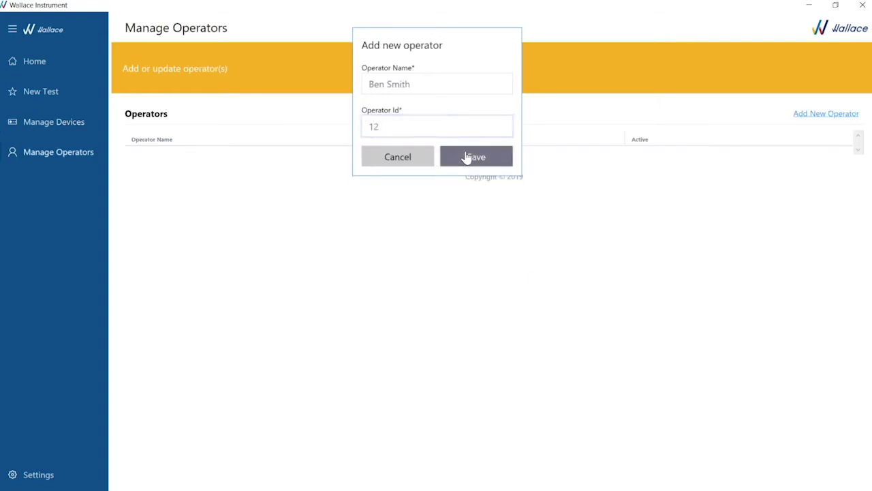
- Save the new operator entry
left_click(464, 158)
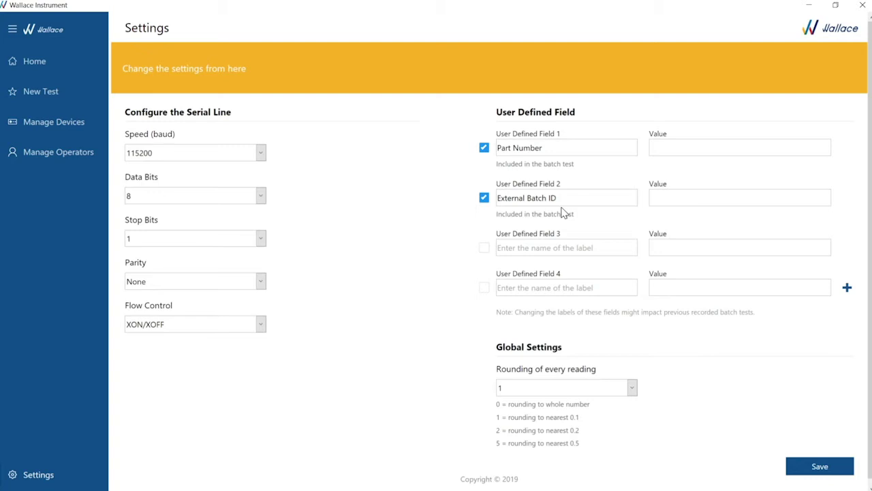
- Change the label of User Defined Field 2 to "Batch Number"
key("shift+Left")
key("shift+Left")
key("shift+Left")
key("shift+Left")
key("shift+Left")
key("shift+Left")
key("shift+Left")
key("shift+Left")
key("shift+Left")
key("shift+Left")
key("shift+Left")
key("shift+Left")
key("shift+Left")
key("shift+Left")
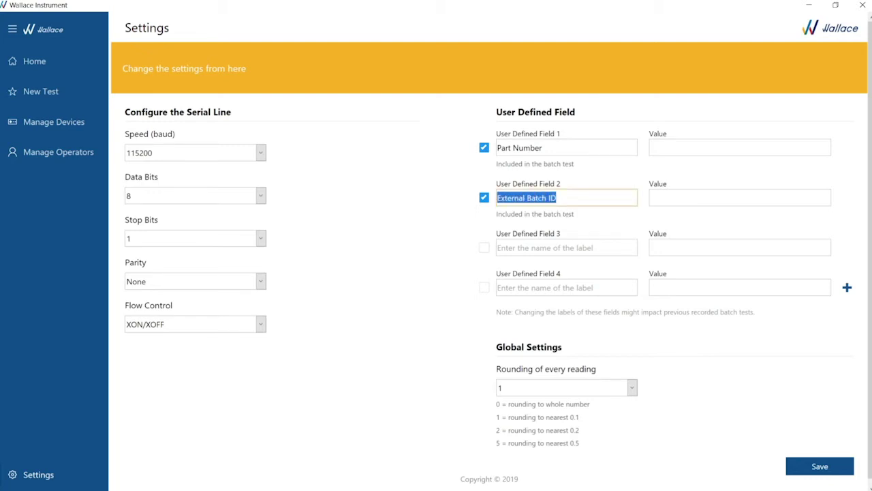
type("Bat")
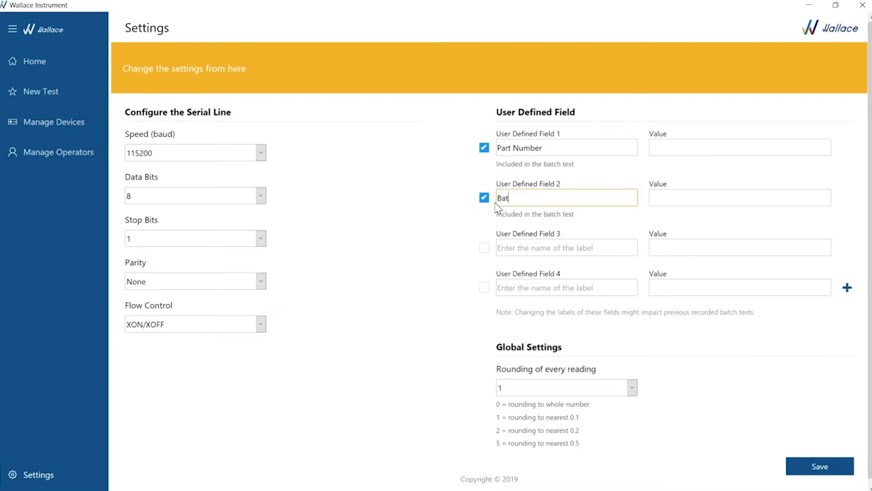
type("ch Numb")
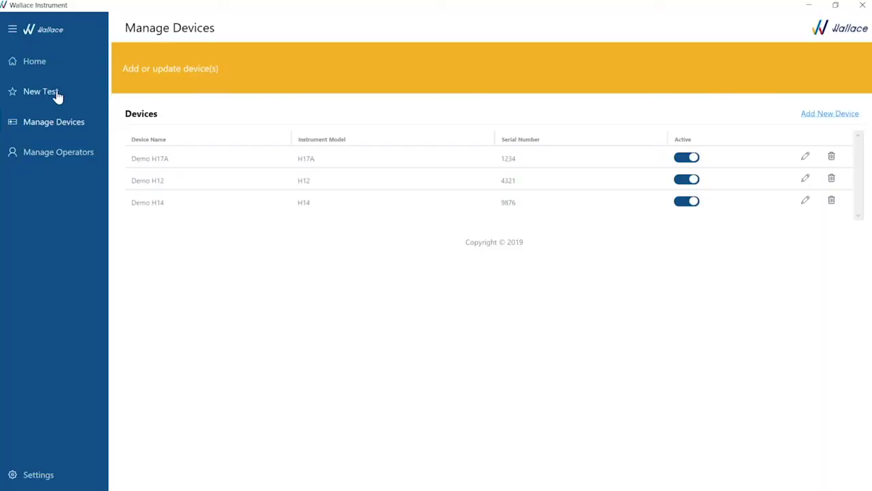
- Create a new test with Demo H17A as the device and choose its operator
left_click(57, 94)
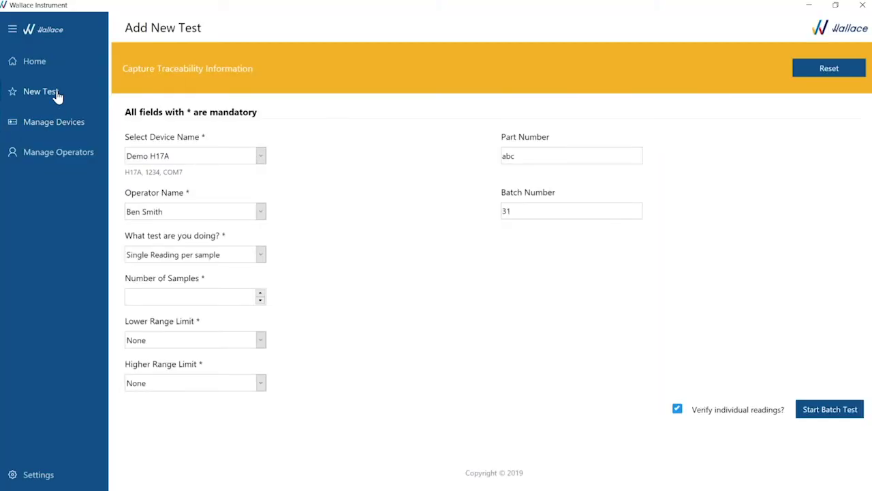
left_click(261, 157)
left_click(199, 174)
left_click(261, 214)
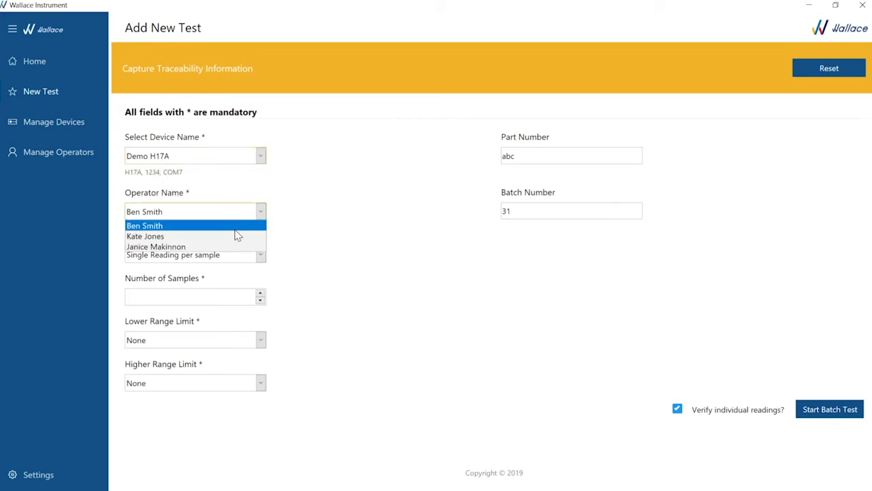
left_click(237, 226)
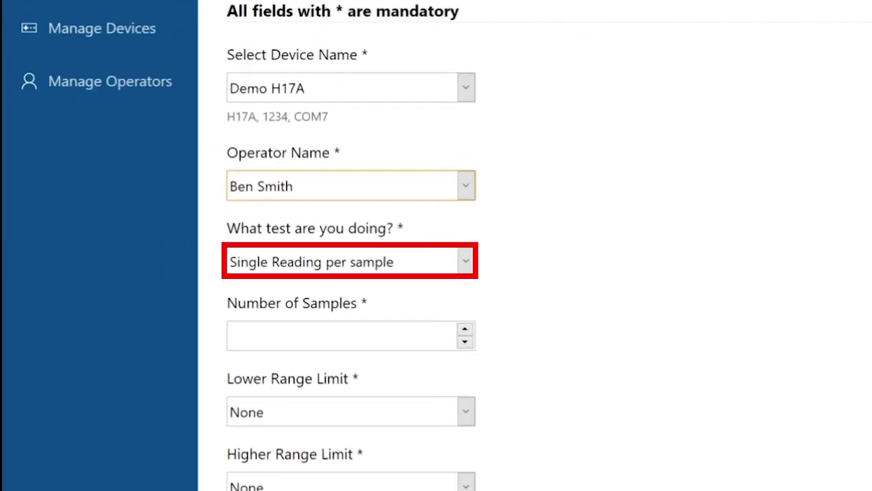
- Set 5 samples with a lower range limit of 70 and a higher range limit of 74, and start the batch test
left_click(341, 335)
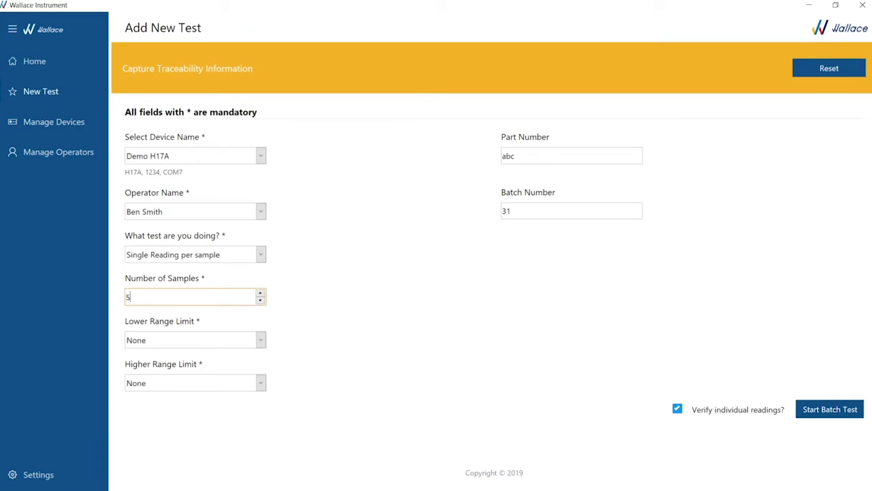
left_click(219, 340)
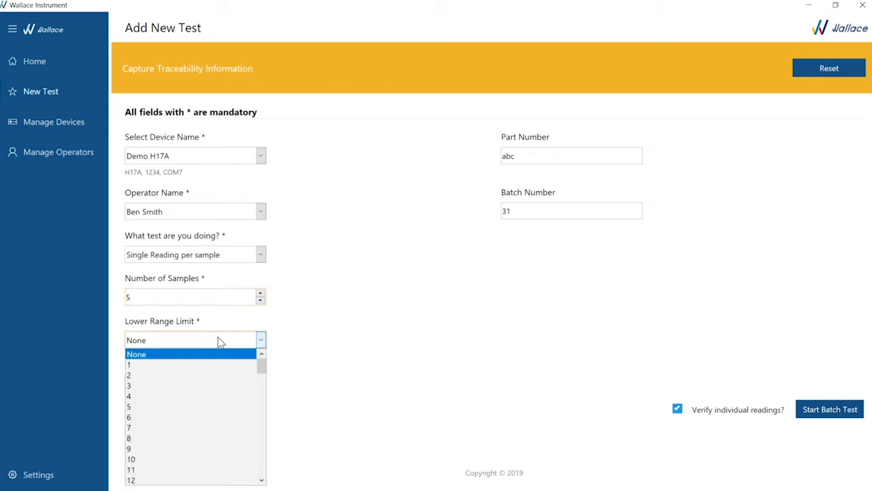
type("70")
key("Return")
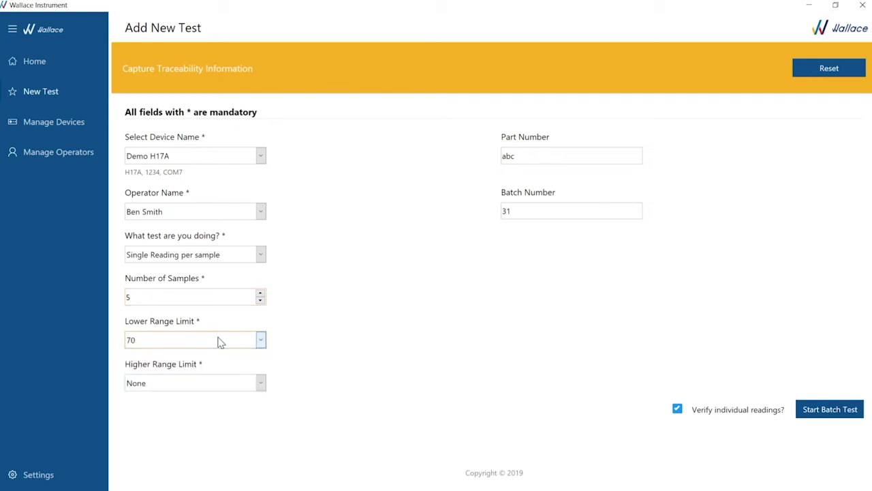
left_click(193, 389)
type("74")
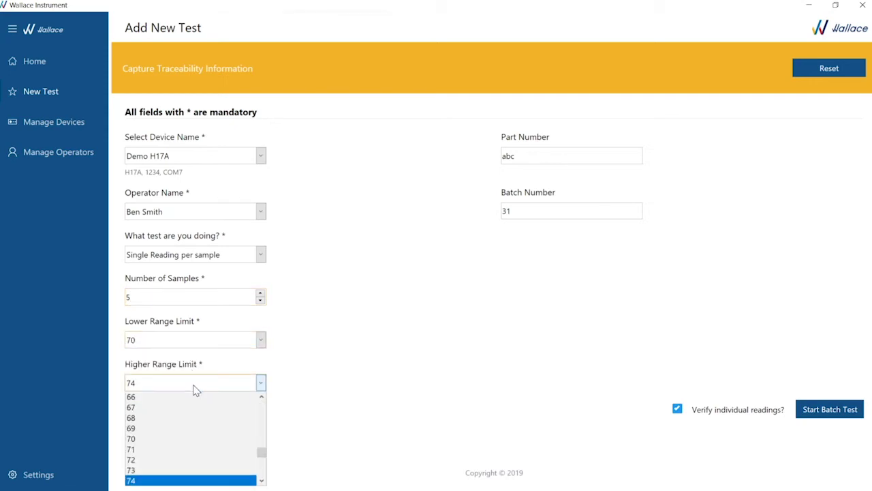
key("Return")
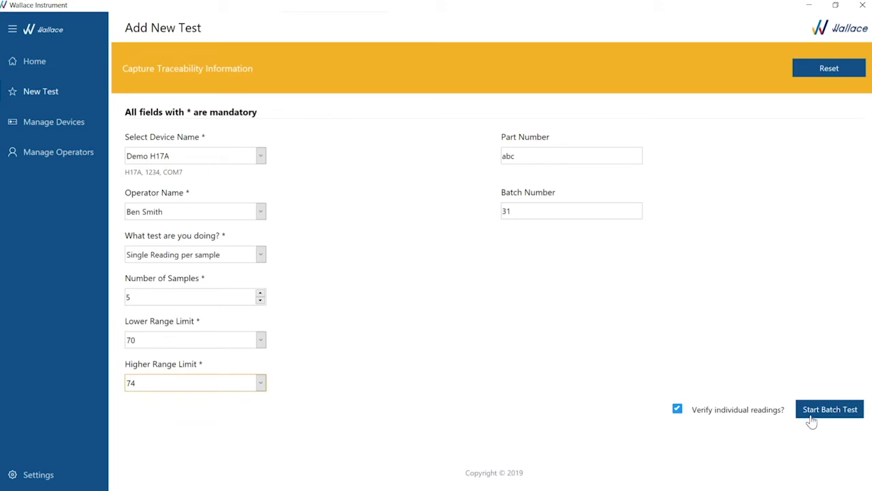
left_click(813, 413)
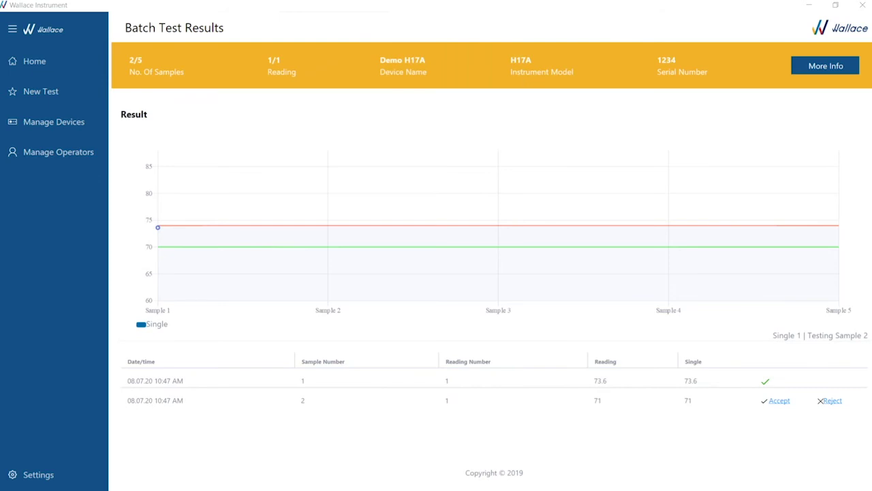
- Accept the reading of sample 2 and accept all readings of the completed batch
left_click(775, 402)
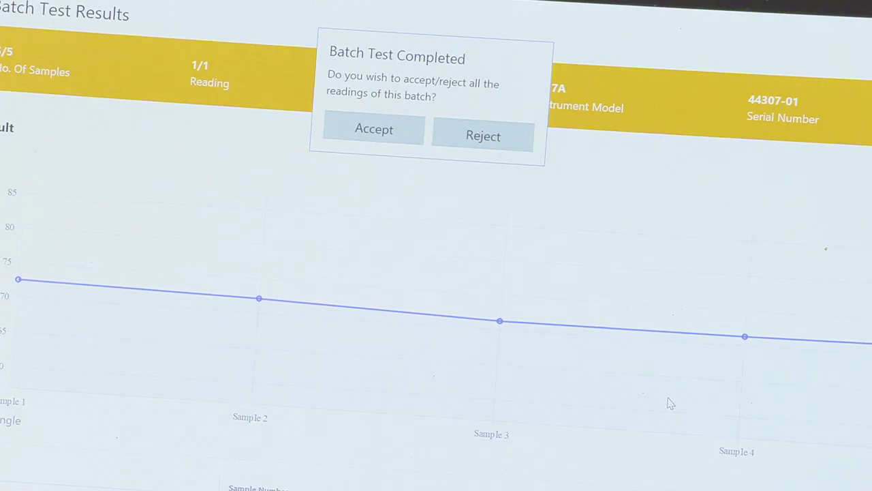
left_click(367, 130)
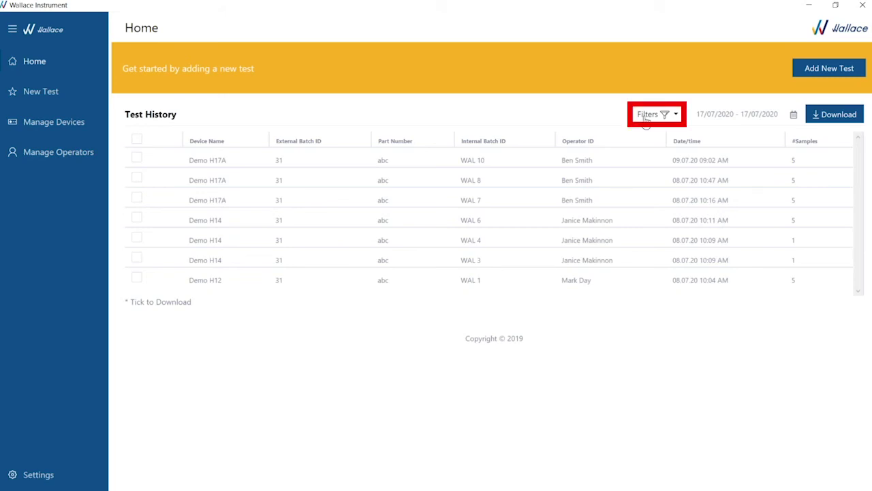
- Filter the test history by instrument model H14
left_click(648, 115)
left_click(549, 165)
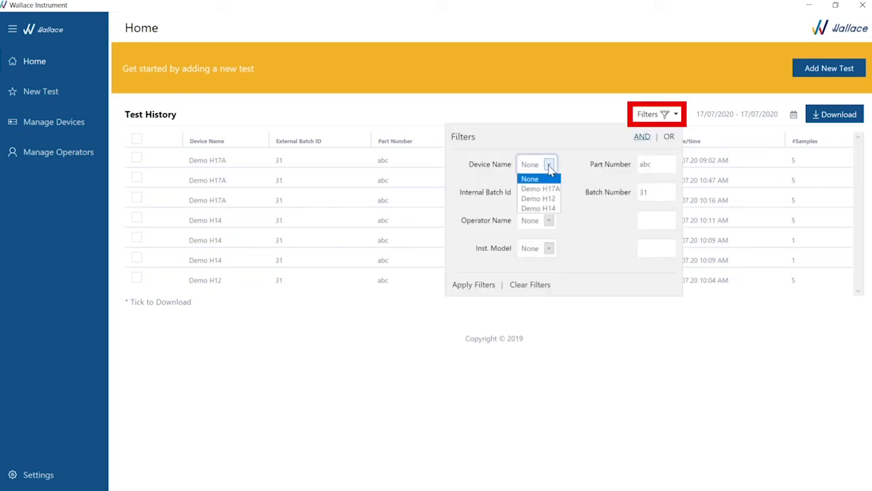
left_click(571, 210)
left_click(549, 220)
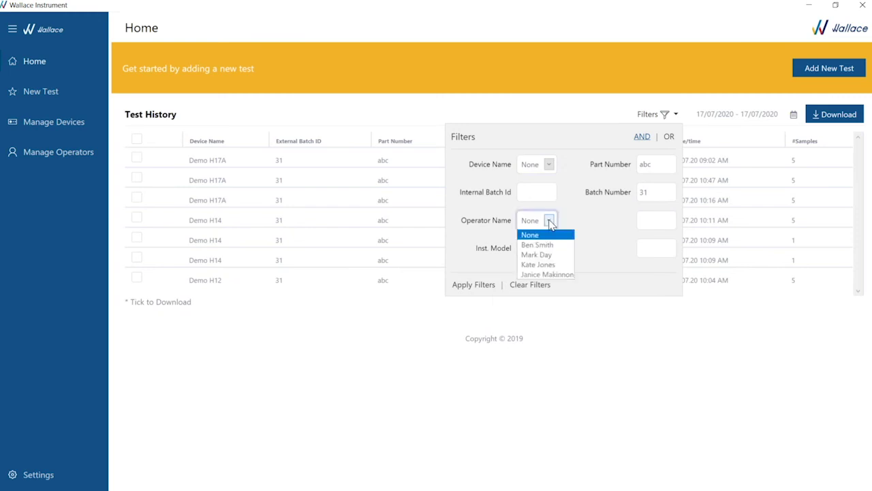
left_click(607, 224)
left_click(549, 249)
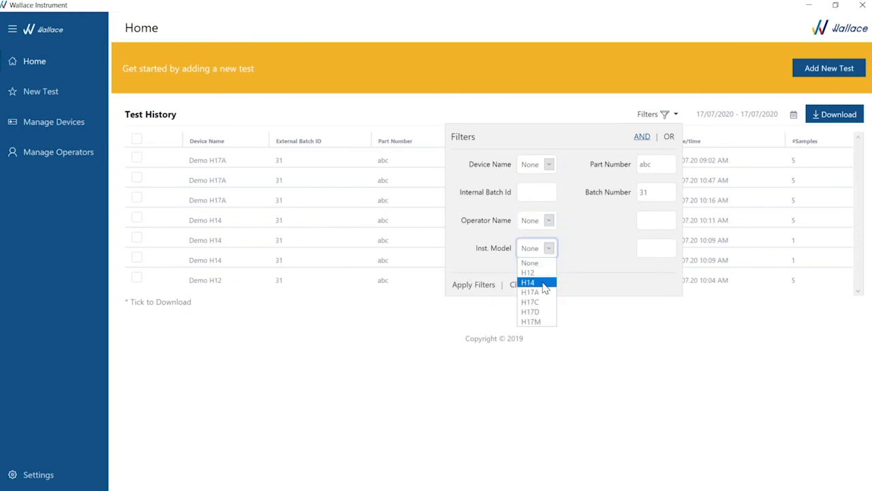
left_click(543, 285)
left_click(474, 286)
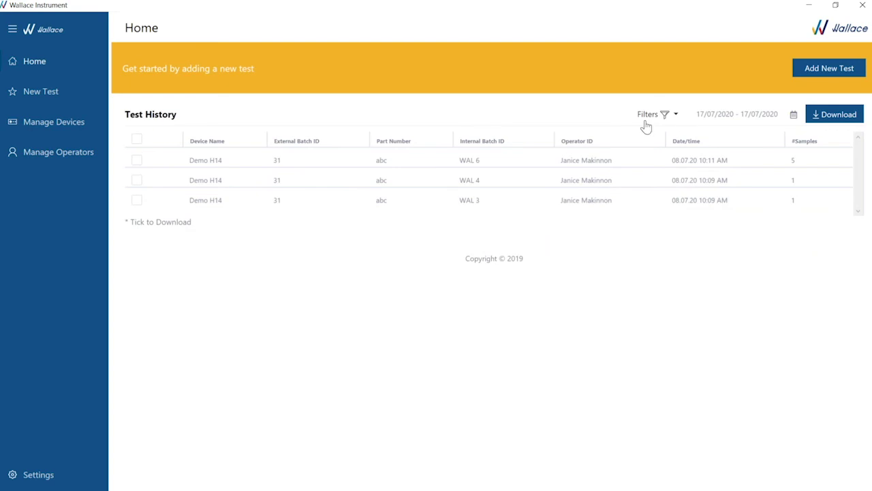
- Reset the instrument model filter to None and filter the test history by device name Demo H17A
left_click(649, 117)
left_click(547, 249)
left_click(540, 258)
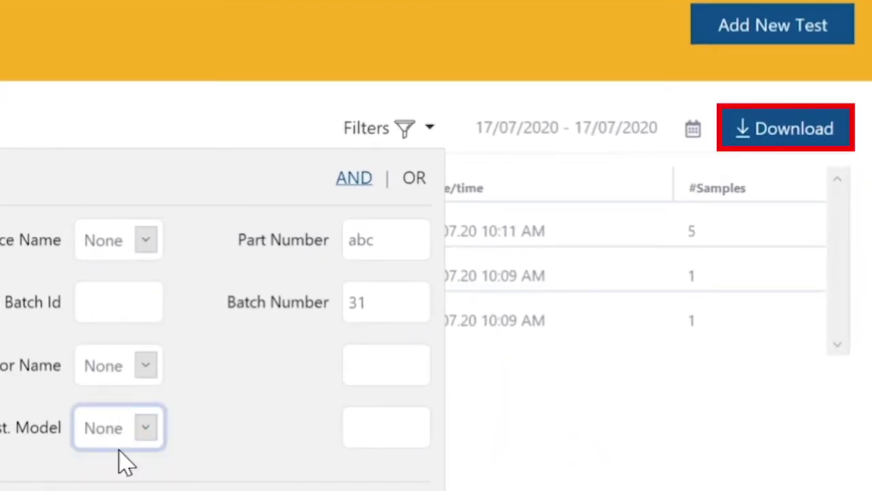
left_click(145, 240)
left_click(136, 300)
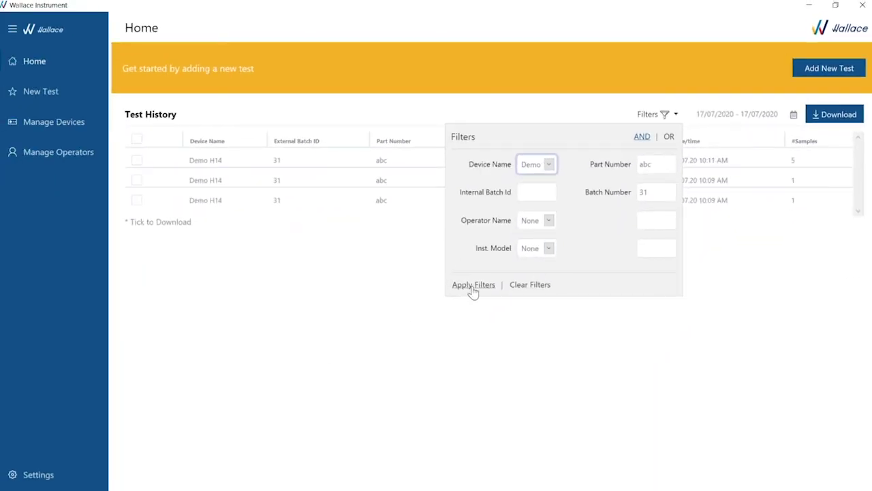
left_click(473, 286)
- Reset the device name filter of the test history to None
left_click(658, 117)
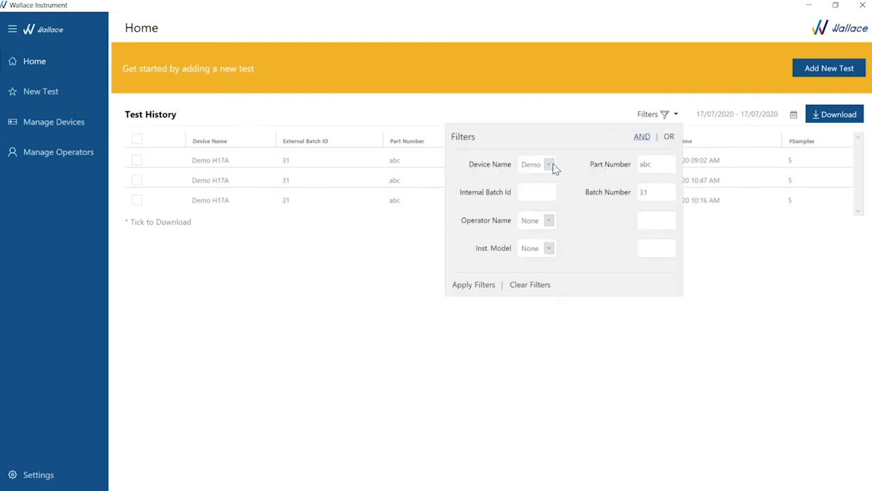
left_click(553, 166)
left_click(535, 175)
left_click(549, 220)
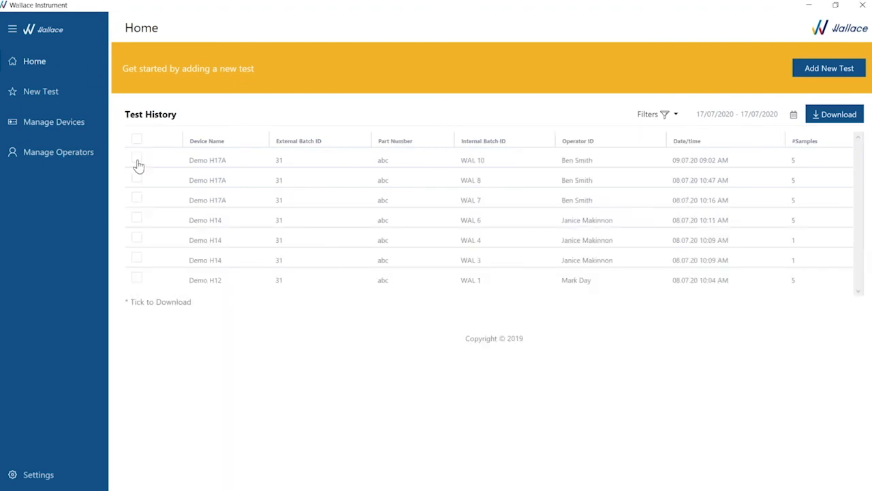
- Mark the three Demo H17A tests WAL 10, WAL 8 and WAL 7 in the test history for download
left_click(136, 158)
left_click(137, 179)
left_click(140, 198)
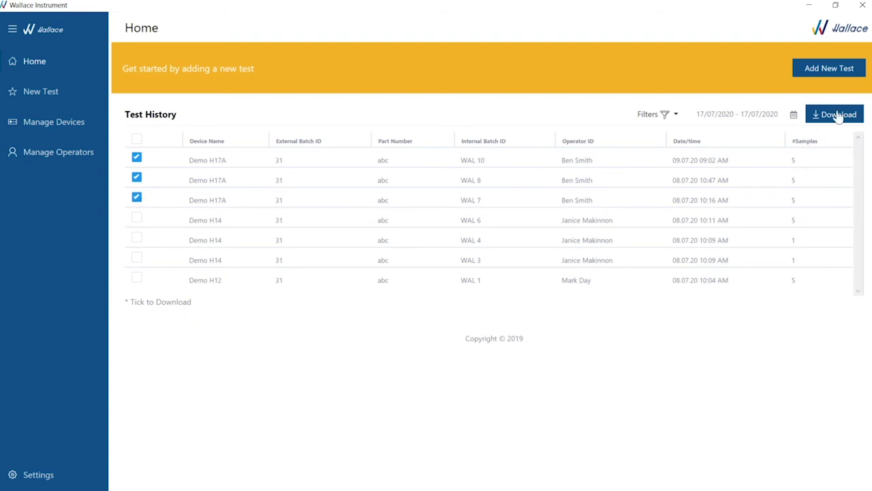